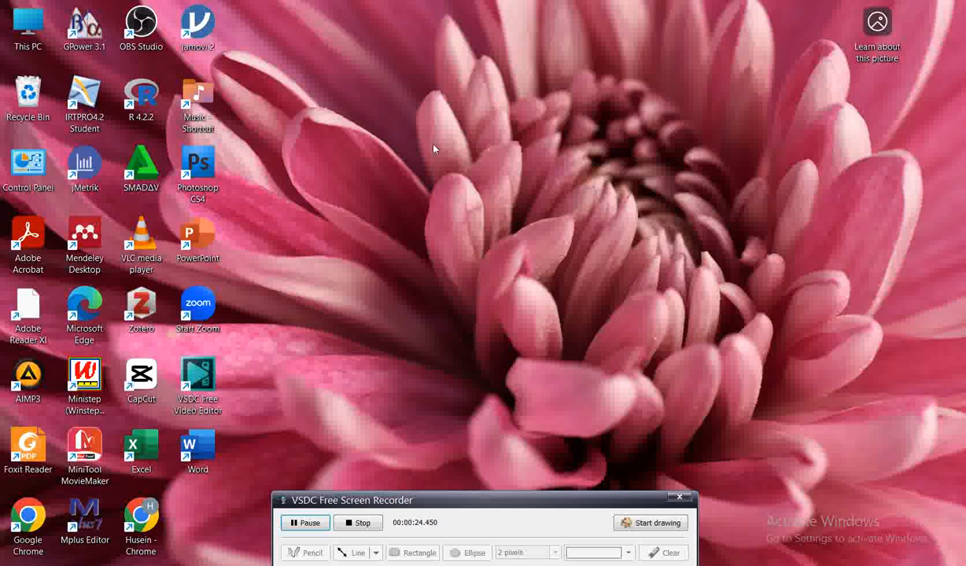
Step: Launch jMetrik from the desktop, reposition its window and minimize it
{"action": "double_click", "coordinate": [86, 169]}
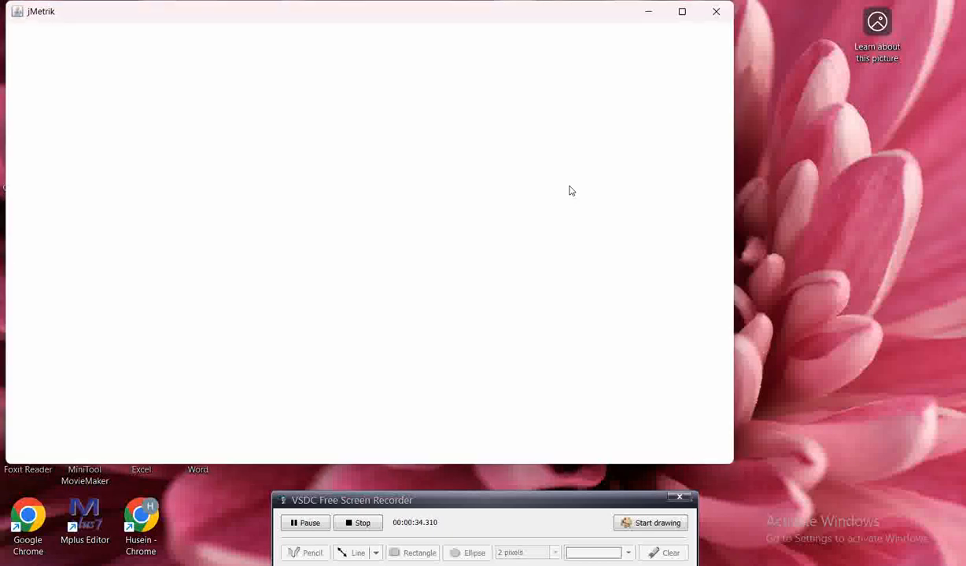
{"action": "left_click_drag", "start_coordinate": [423, 16], "coordinate": [509, 63]}
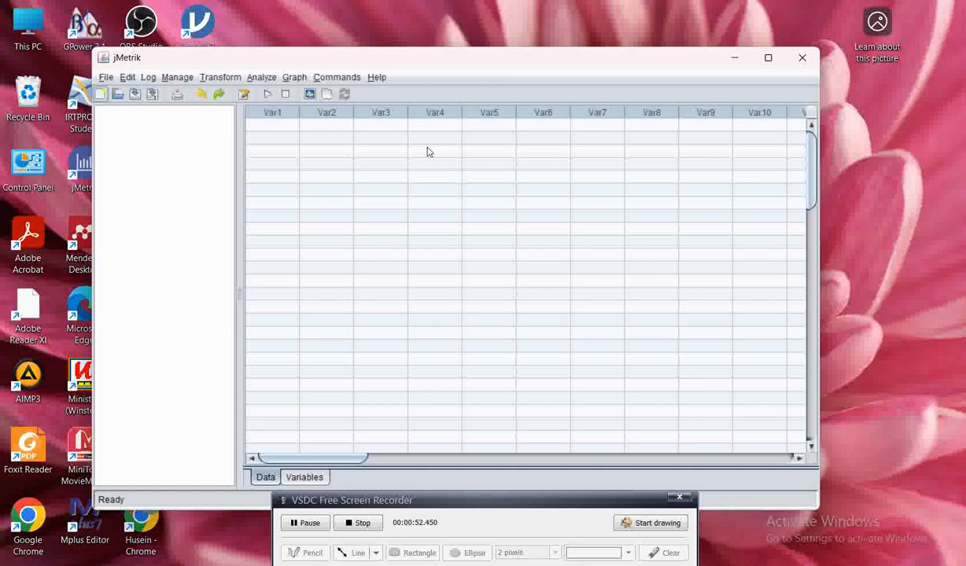
{"action": "left_click", "coordinate": [733, 58]}
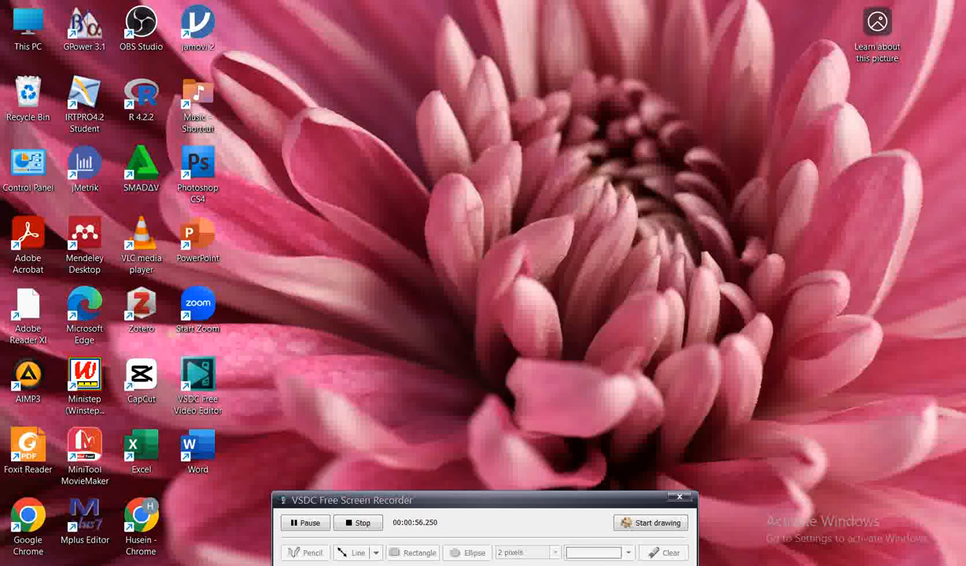
Step: Open the lat2 Jmetrik CSV file from the Downloads folder in Excel and change cell A1 to "nama"
{"action": "left_click", "coordinate": [204, 565]}
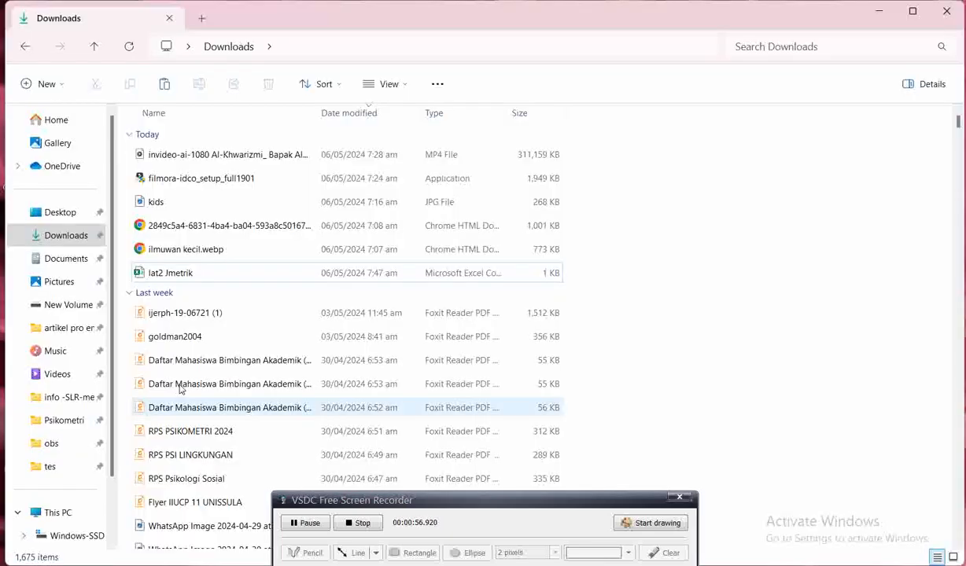
{"action": "double_click", "coordinate": [186, 277]}
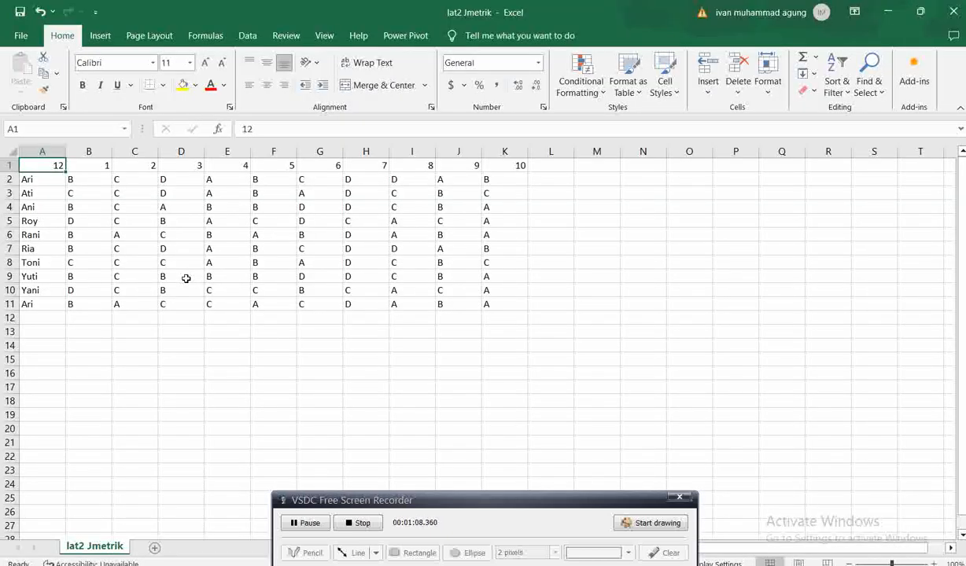
{"action": "left_click", "coordinate": [97, 318]}
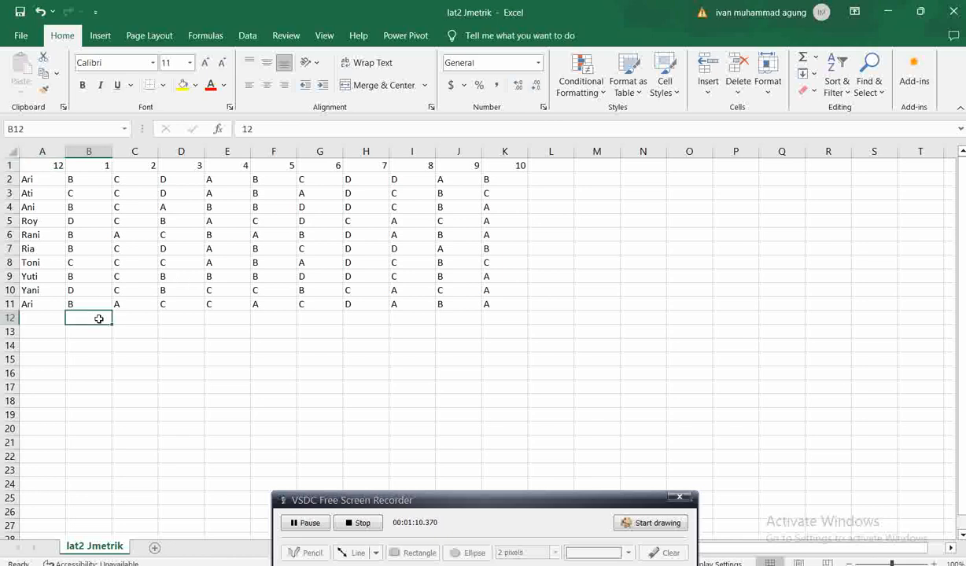
{"action": "left_click", "coordinate": [57, 167]}
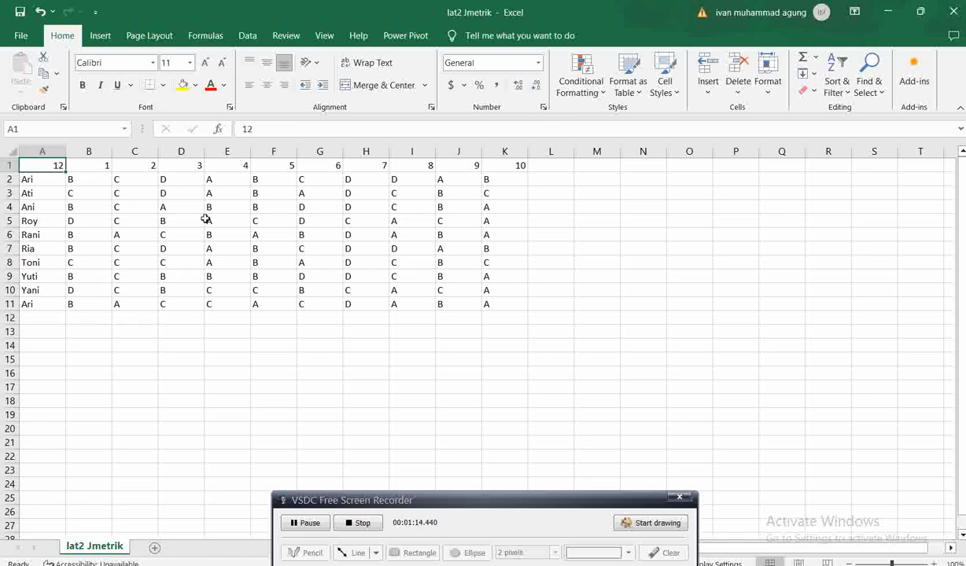
{"action": "type", "text": "nama"}
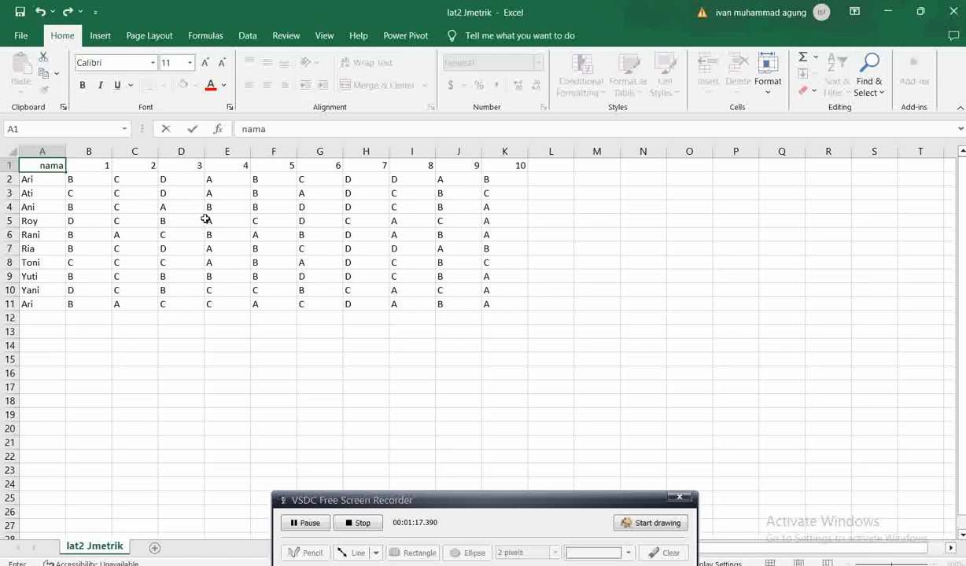
{"action": "left_click", "coordinate": [181, 355]}
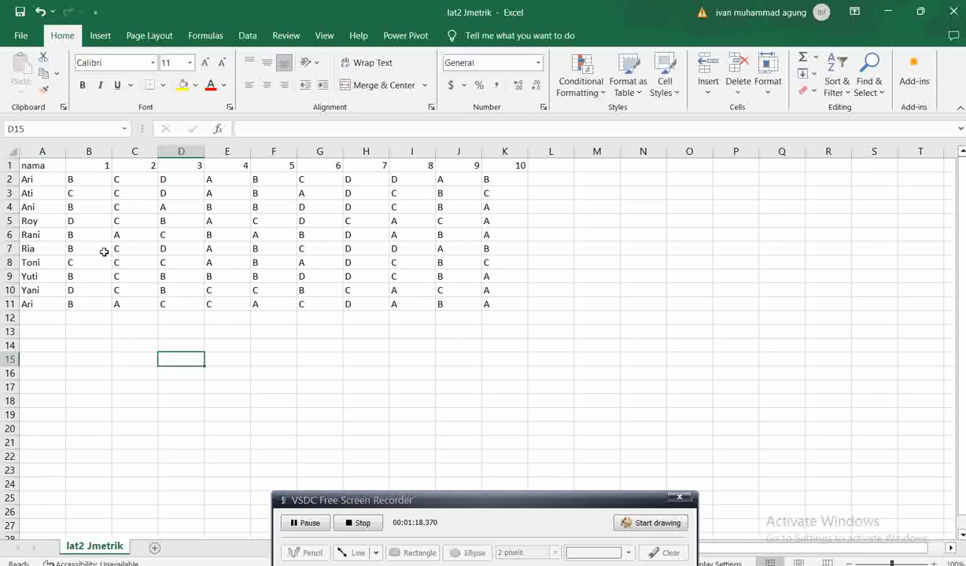
Step: Examine the item-number headers in B1 through K1 and the answer letters in the rows beneath them
{"action": "left_click", "coordinate": [103, 169]}
{"action": "left_click", "coordinate": [506, 166]}
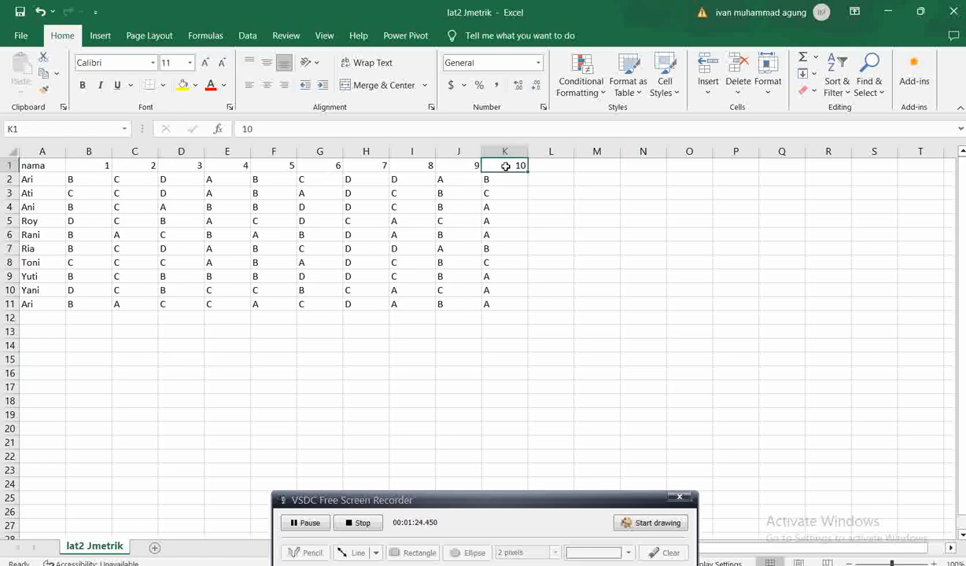
{"action": "left_click", "coordinate": [79, 179]}
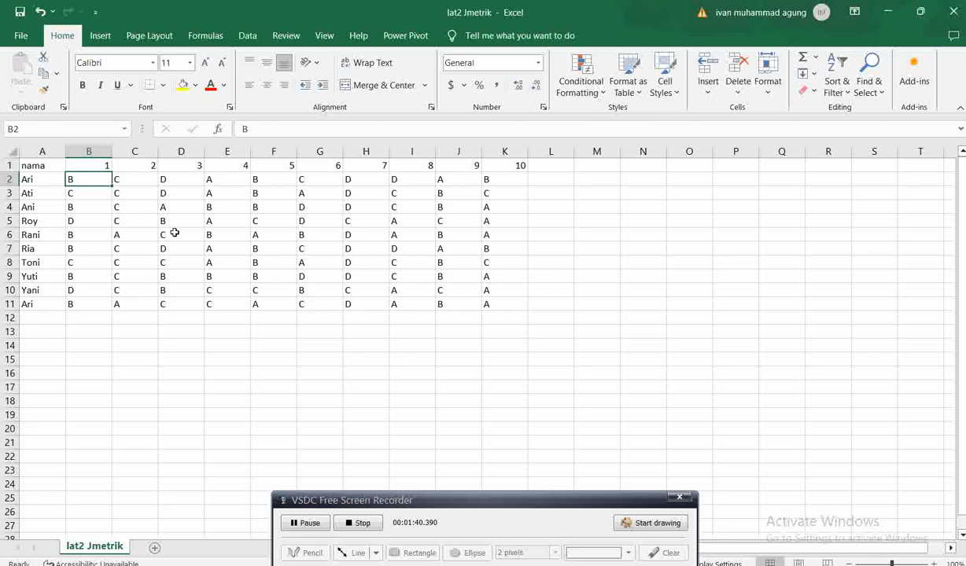
{"action": "left_click", "coordinate": [89, 193]}
{"action": "left_click", "coordinate": [87, 208]}
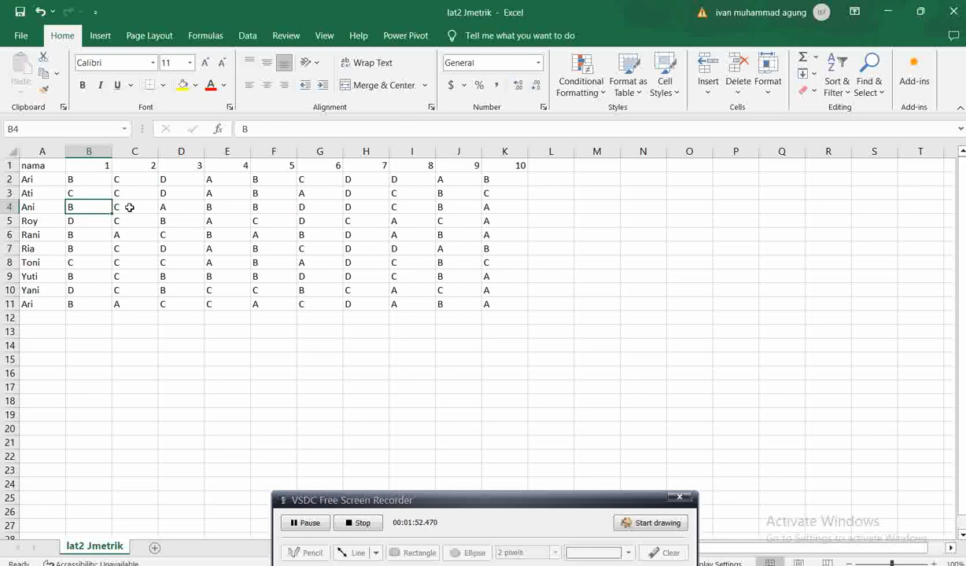
{"action": "left_click", "coordinate": [306, 234]}
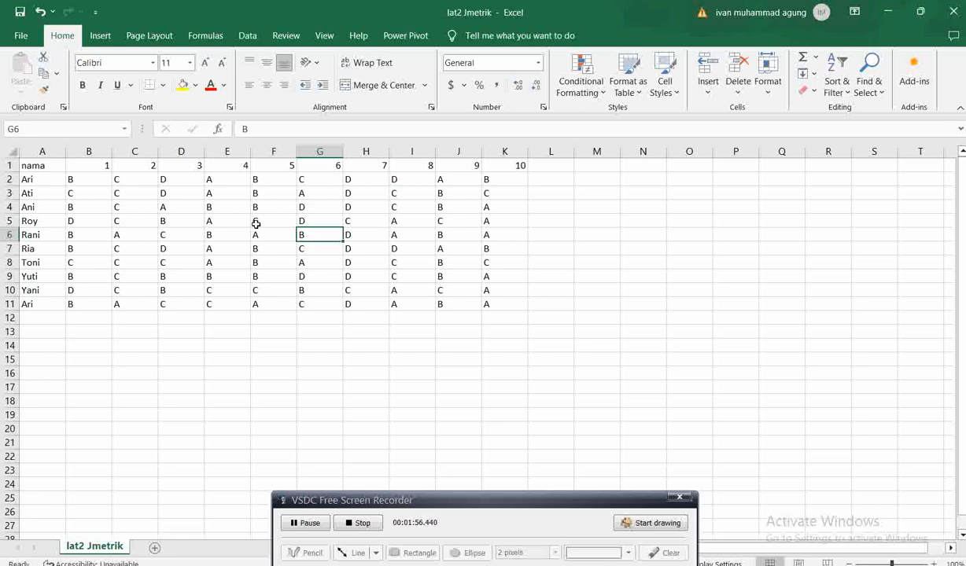
Step: Save the sheet to Downloads as lat2 Jmetrik in Text (Tab delimited) format and check the file in the folder
{"action": "left_click", "coordinate": [22, 36]}
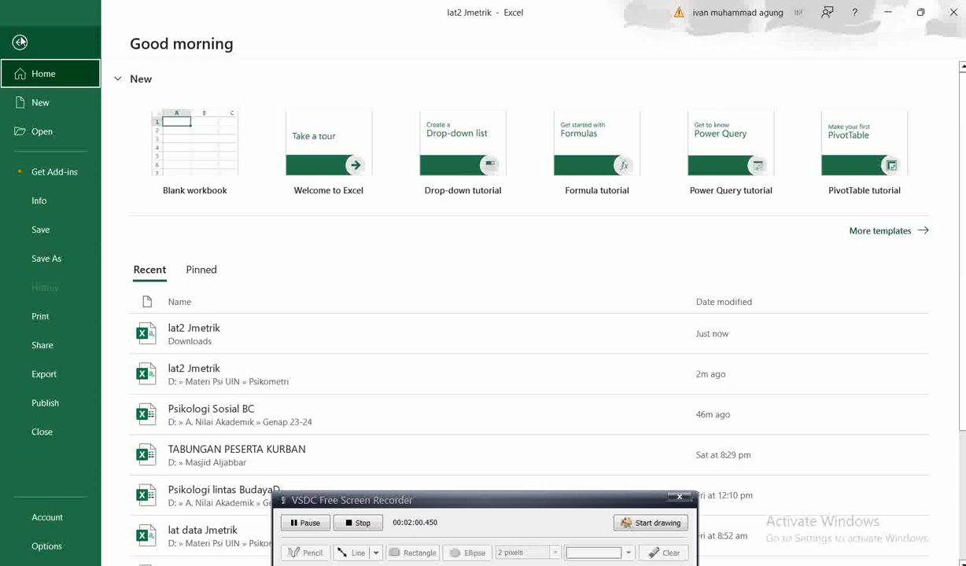
{"action": "left_click", "coordinate": [47, 261]}
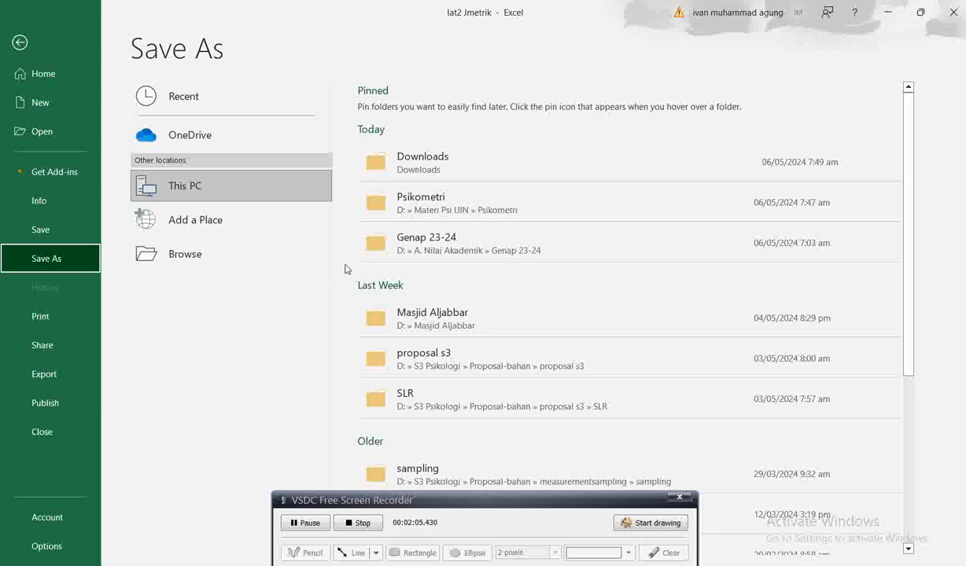
{"action": "left_click", "coordinate": [402, 167]}
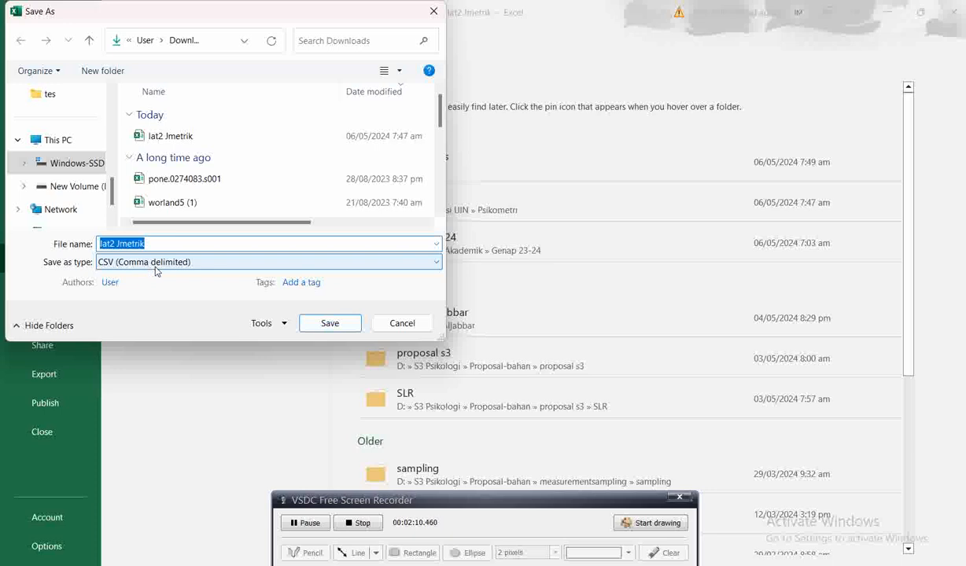
{"action": "left_click", "coordinate": [436, 265]}
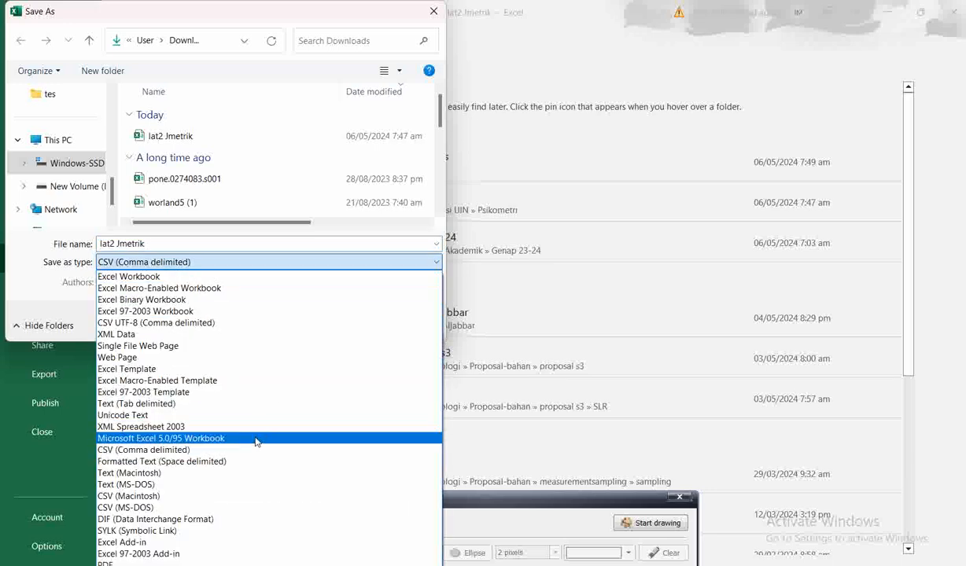
{"action": "left_click", "coordinate": [185, 405]}
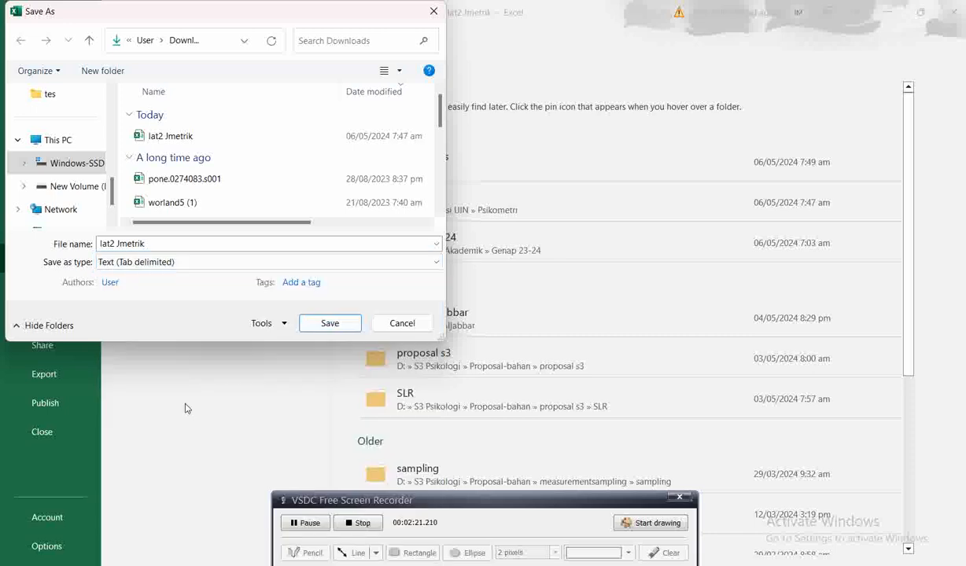
{"action": "left_click", "coordinate": [329, 327]}
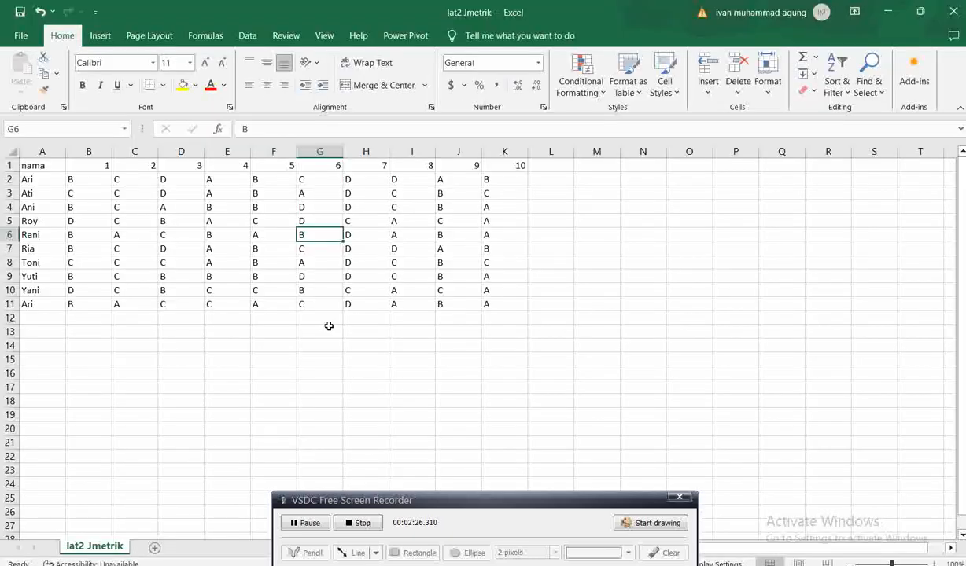
{"action": "mouse_move", "coordinate": [348, 565]}
{"action": "left_click", "coordinate": [347, 515]}
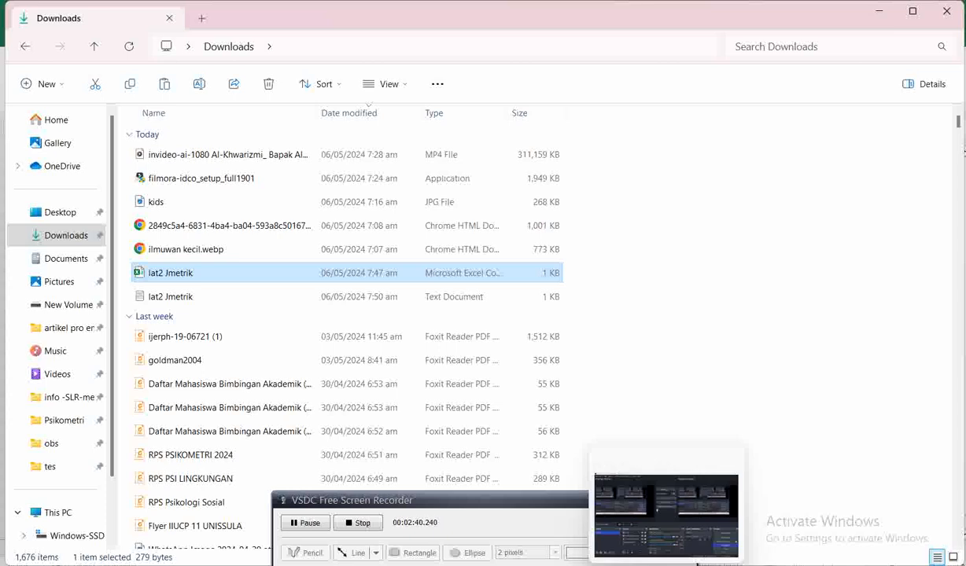
Step: Switch to jMetrik and create a new database named PSI24
{"action": "left_click", "coordinate": [697, 564]}
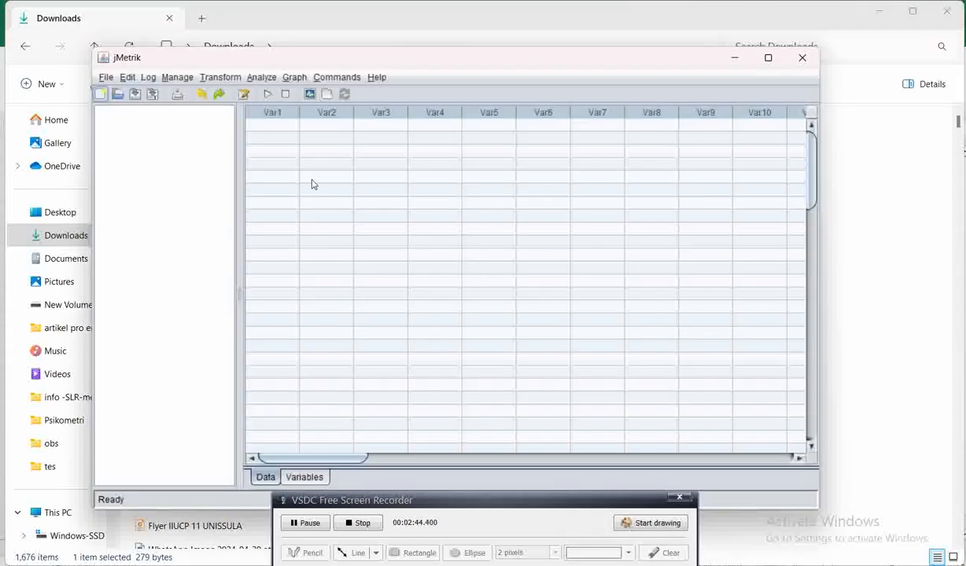
{"action": "left_click", "coordinate": [179, 79]}
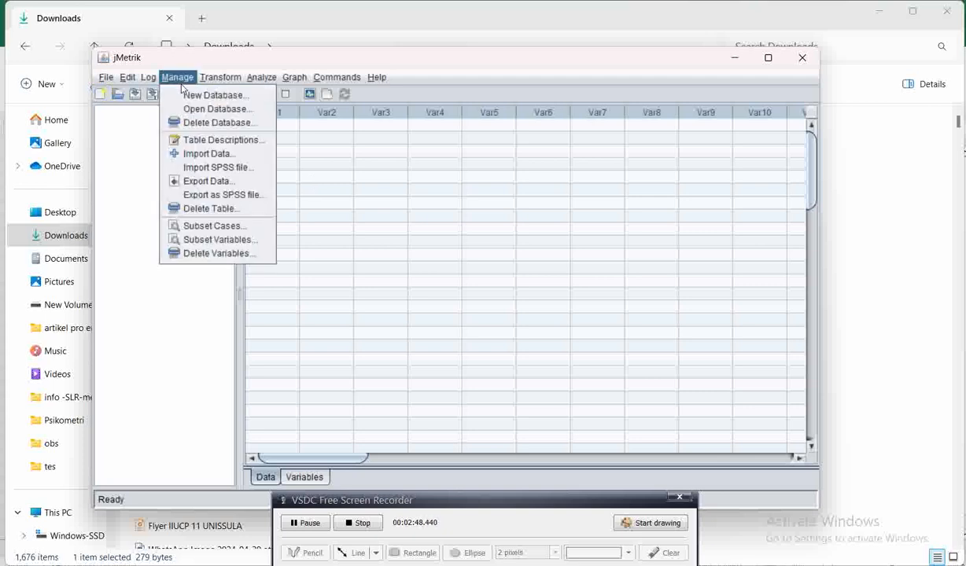
{"action": "left_click", "coordinate": [189, 97]}
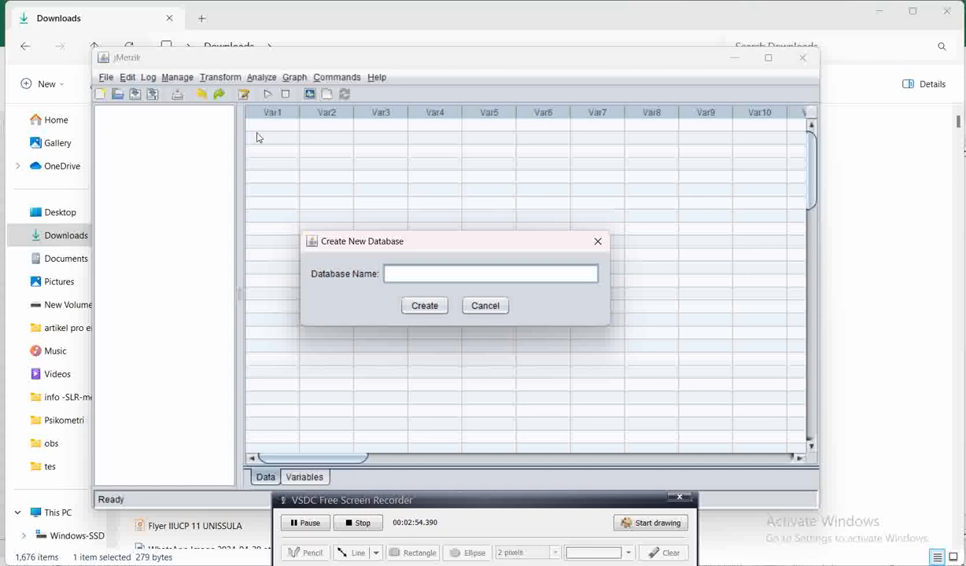
{"action": "type", "text": "PSI24"}
{"action": "left_click", "coordinate": [426, 306]}
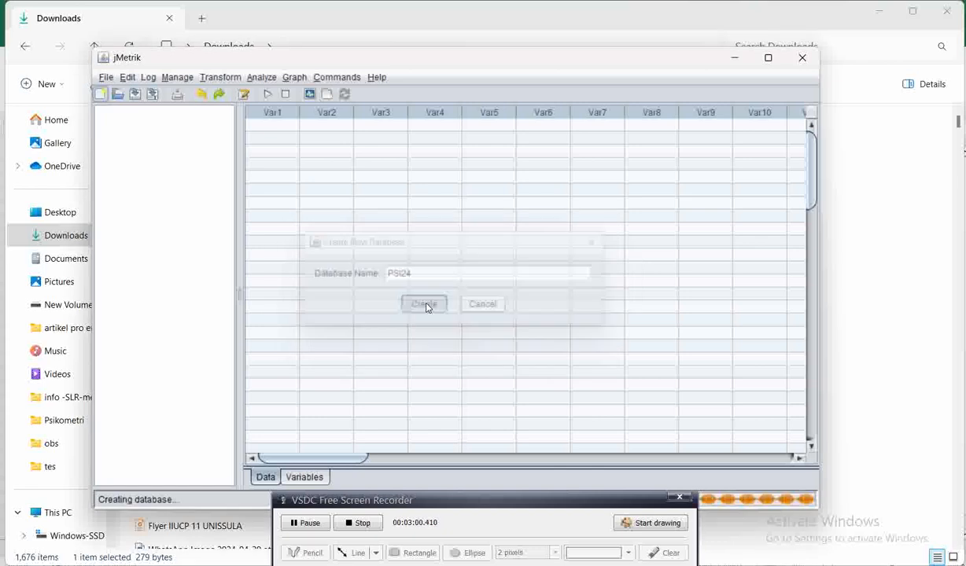
Step: Find the psi24 database in the list of existing databases and open it
{"action": "left_click", "coordinate": [178, 77]}
{"action": "left_click", "coordinate": [190, 113]}
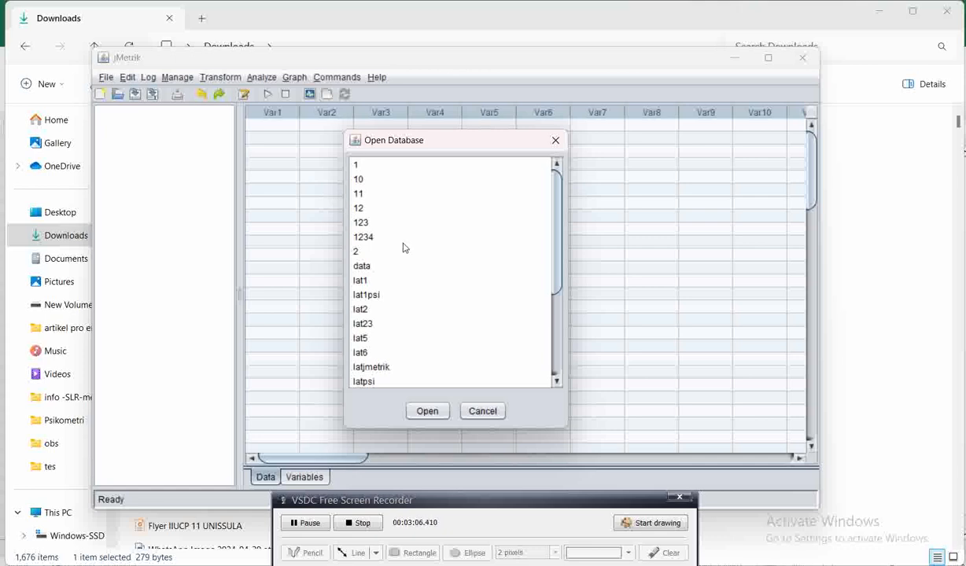
{"action": "scroll", "coordinate": [402, 244], "scroll_direction": "down", "scroll_amount": 2}
{"action": "scroll", "coordinate": [410, 280], "scroll_direction": "down", "scroll_amount": 1}
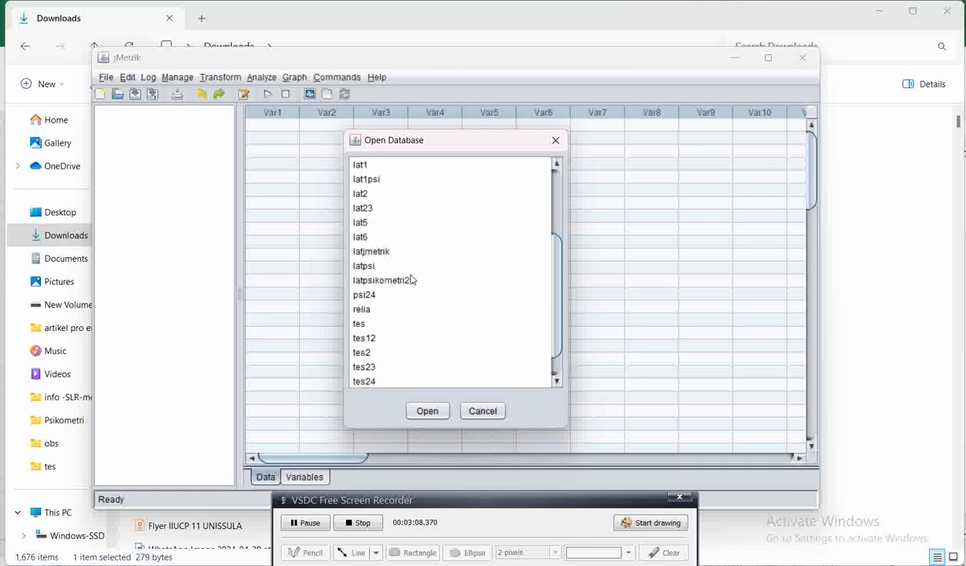
{"action": "scroll", "coordinate": [410, 280], "scroll_direction": "down", "scroll_amount": 1}
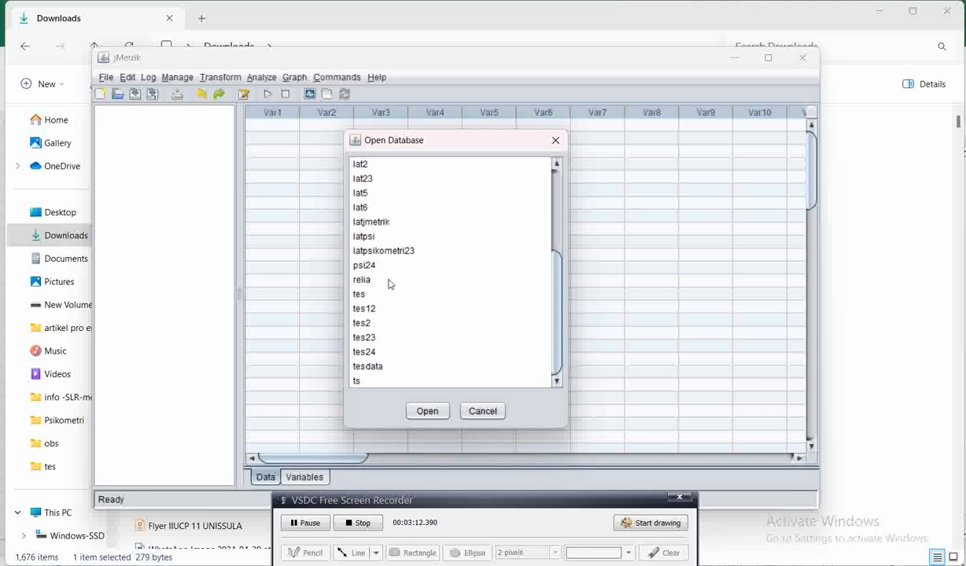
{"action": "scroll", "coordinate": [405, 344], "scroll_direction": "up", "scroll_amount": 4}
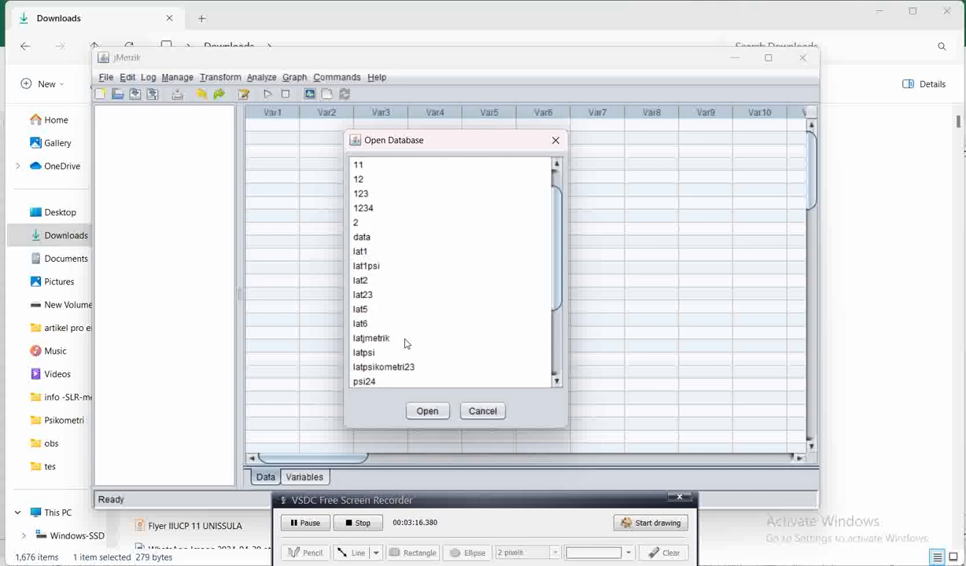
{"action": "scroll", "coordinate": [401, 338], "scroll_direction": "down", "scroll_amount": 1}
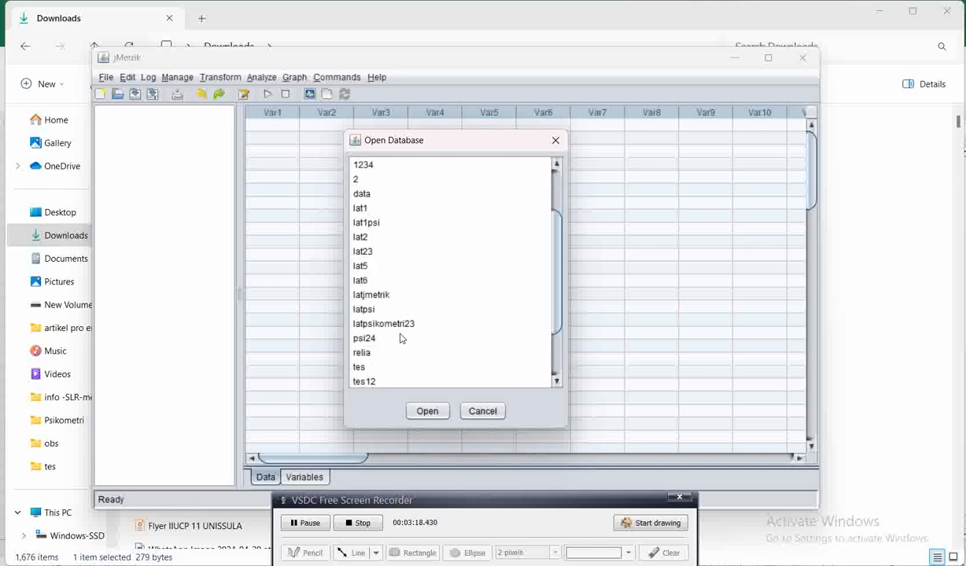
{"action": "scroll", "coordinate": [401, 338], "scroll_direction": "down", "scroll_amount": 1}
{"action": "scroll", "coordinate": [400, 339], "scroll_direction": "down", "scroll_amount": 1}
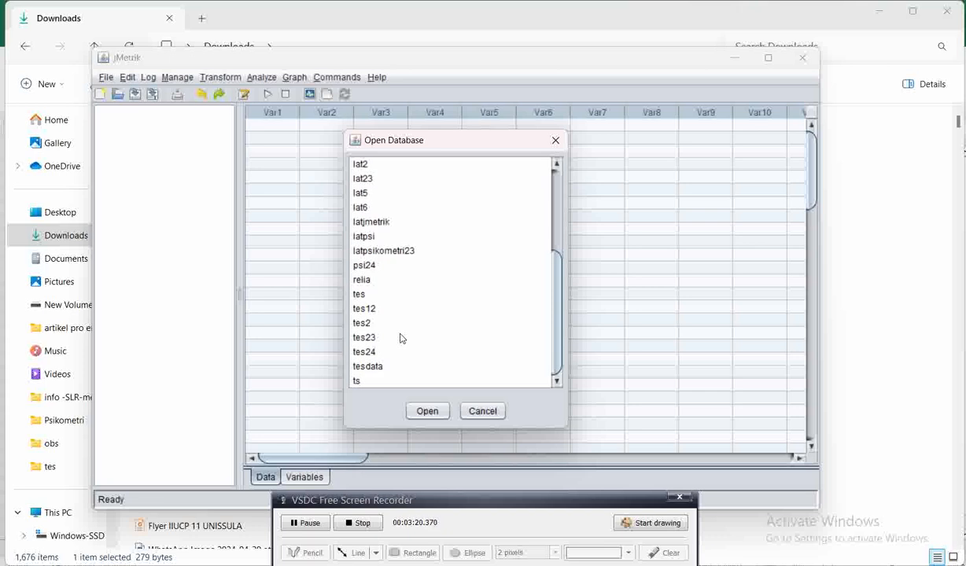
{"action": "left_click", "coordinate": [374, 269]}
{"action": "left_click", "coordinate": [429, 411]}
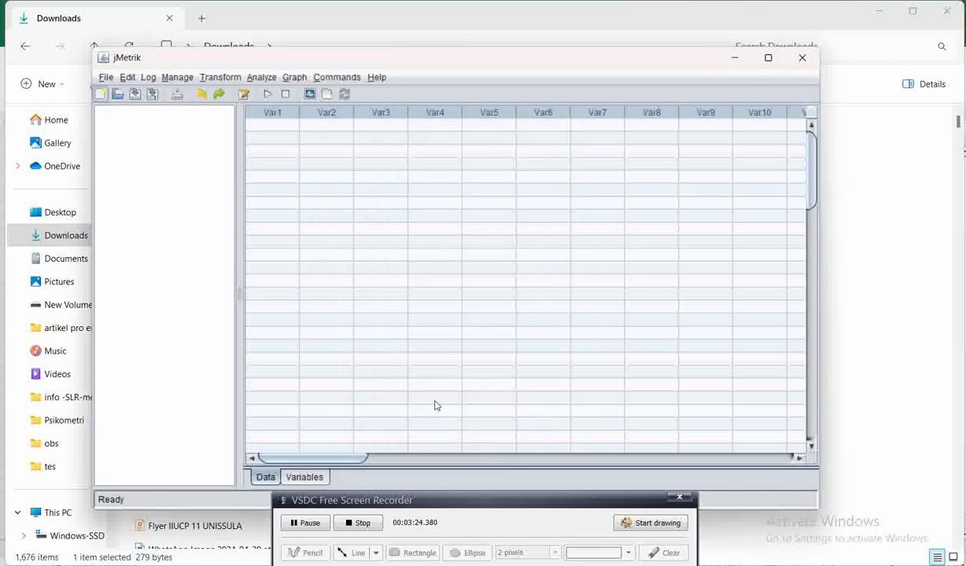
Step: Start a data import and browse to the Downloads folder for the data file
{"action": "left_click", "coordinate": [183, 79]}
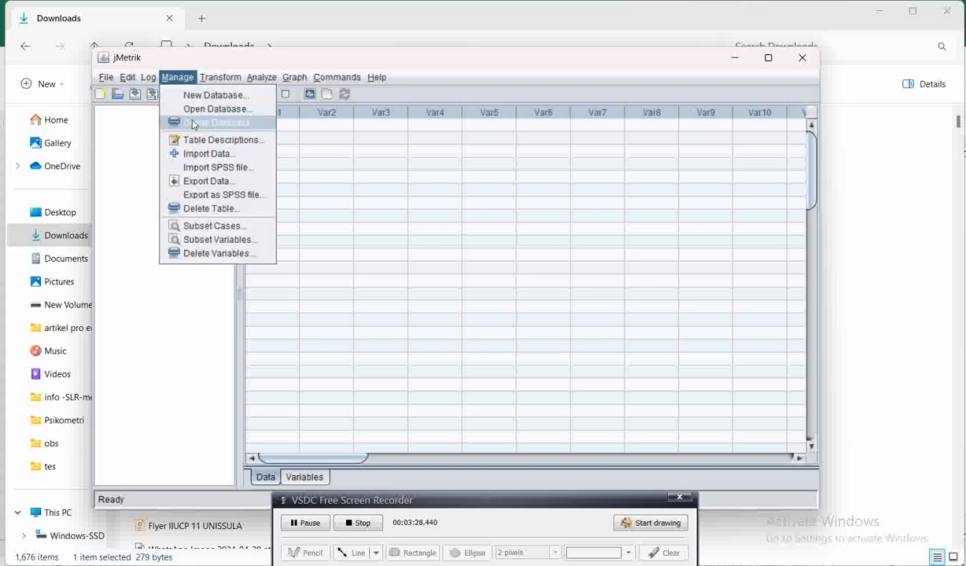
{"action": "left_click", "coordinate": [214, 160]}
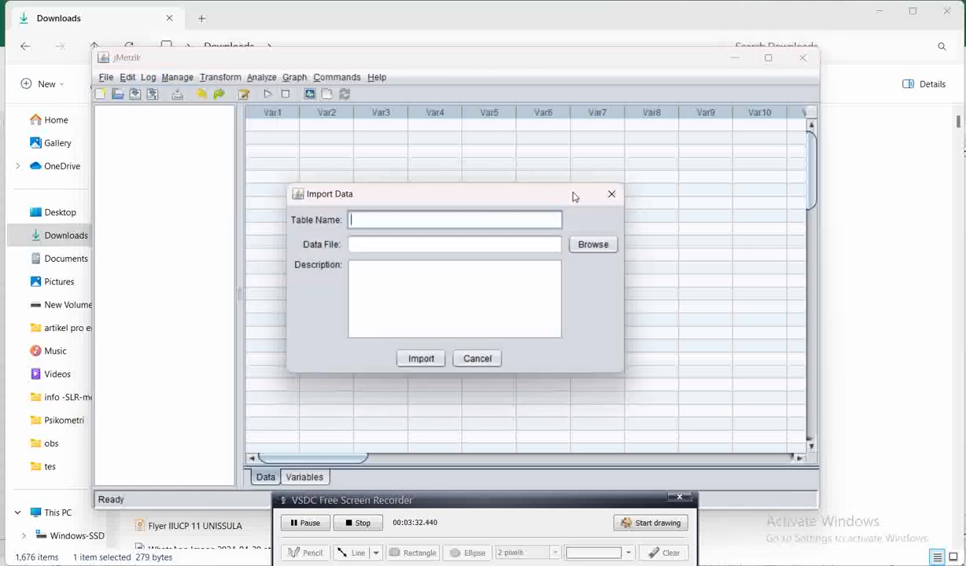
{"action": "left_click", "coordinate": [590, 246]}
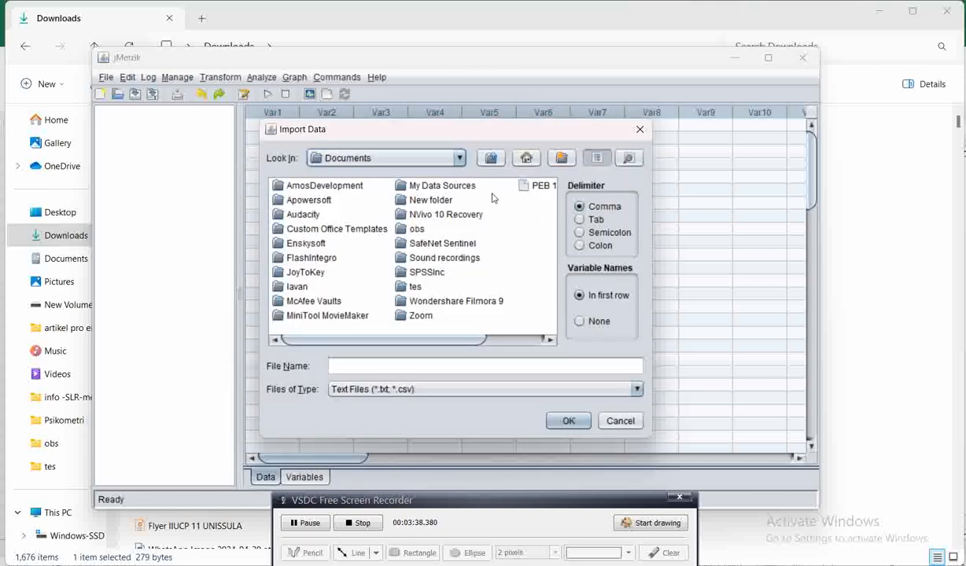
{"action": "left_click", "coordinate": [459, 158]}
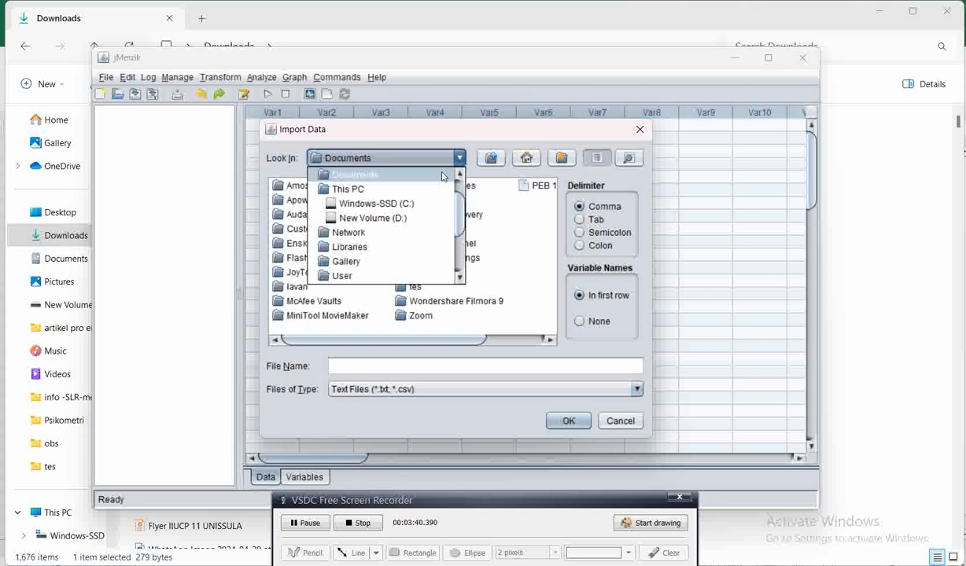
{"action": "scroll", "coordinate": [407, 213], "scroll_direction": "up", "scroll_amount": 2}
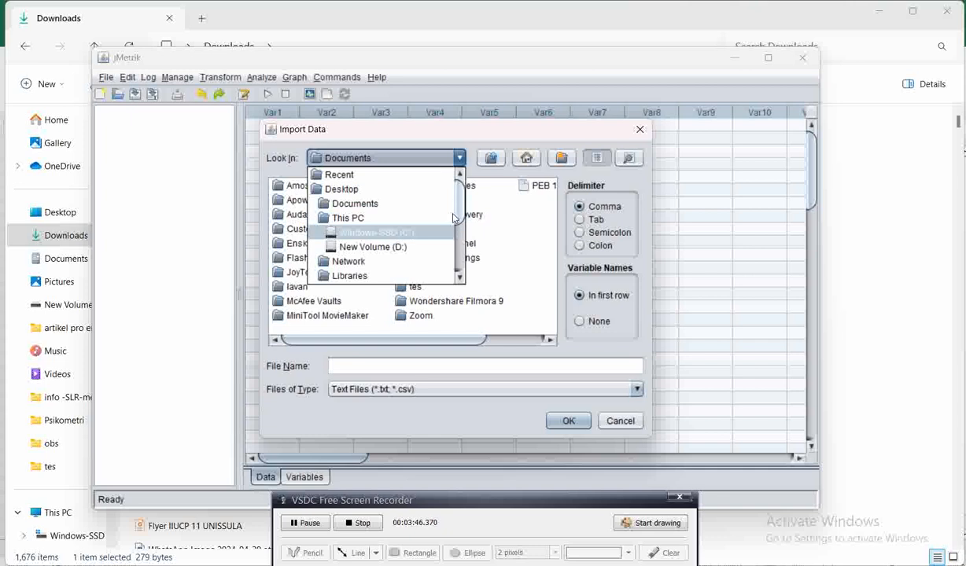
{"action": "scroll", "coordinate": [454, 230], "scroll_direction": "down", "scroll_amount": 2}
{"action": "left_click_drag", "start_coordinate": [453, 230], "coordinate": [451, 266]}
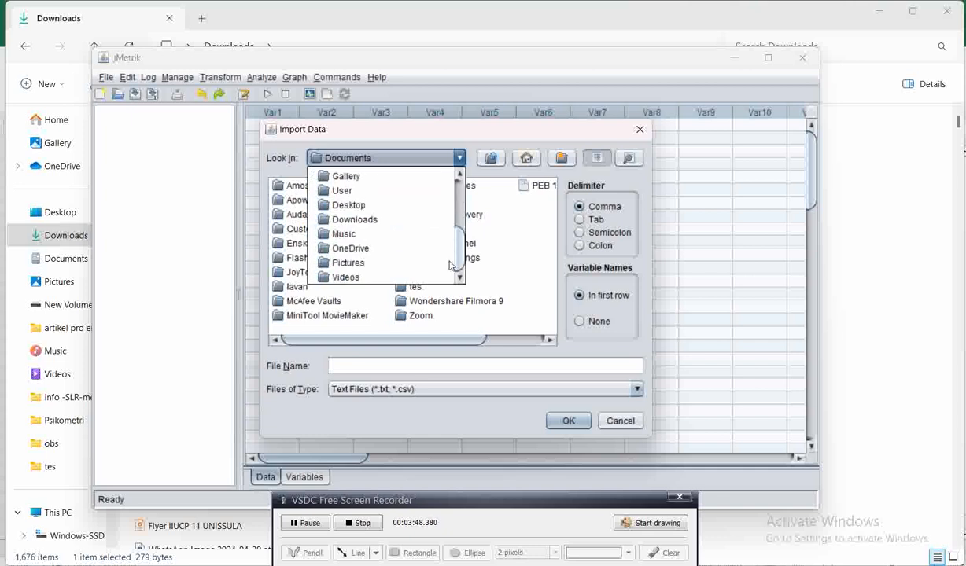
{"action": "left_click", "coordinate": [384, 220]}
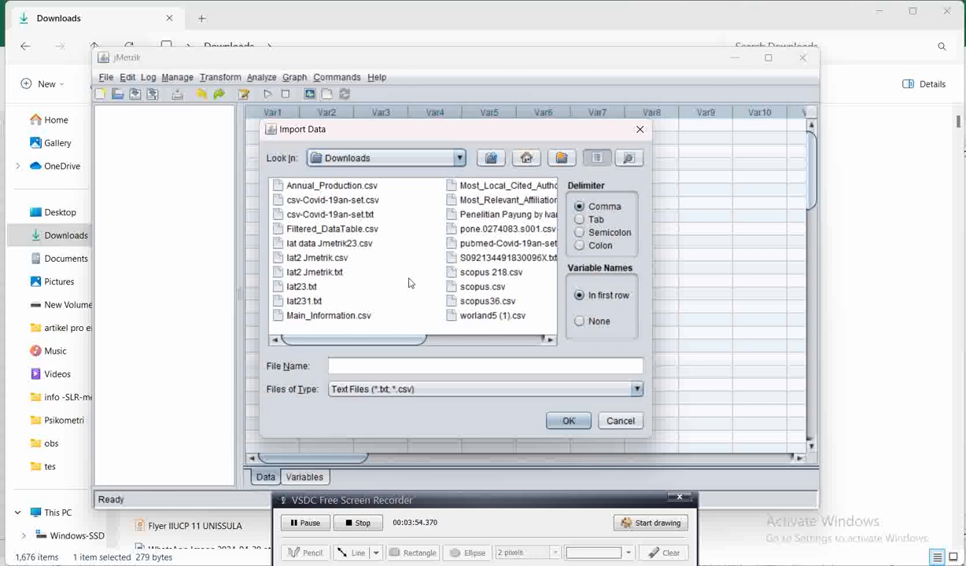
Step: Select lat2 Jmetrik.txt, rather than the CSV version, as the file to import
{"action": "left_click", "coordinate": [342, 261]}
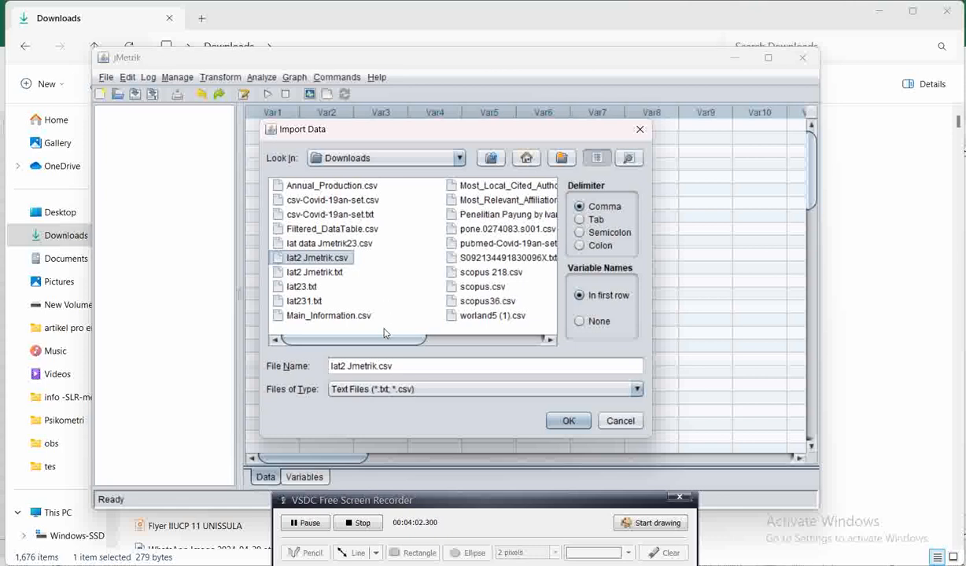
{"action": "left_click", "coordinate": [332, 274]}
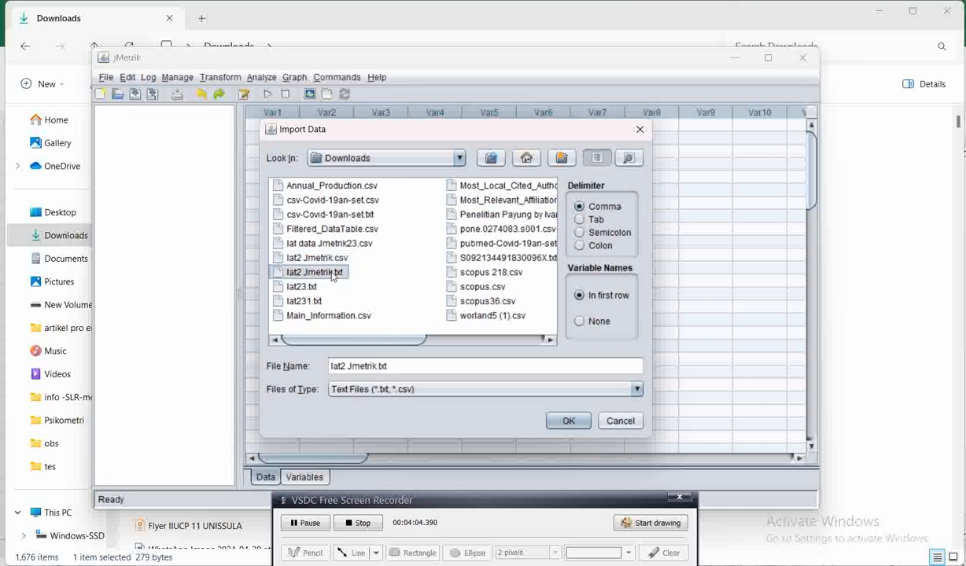
{"action": "left_click", "coordinate": [329, 260]}
{"action": "left_click", "coordinate": [326, 275]}
{"action": "left_click", "coordinate": [325, 261]}
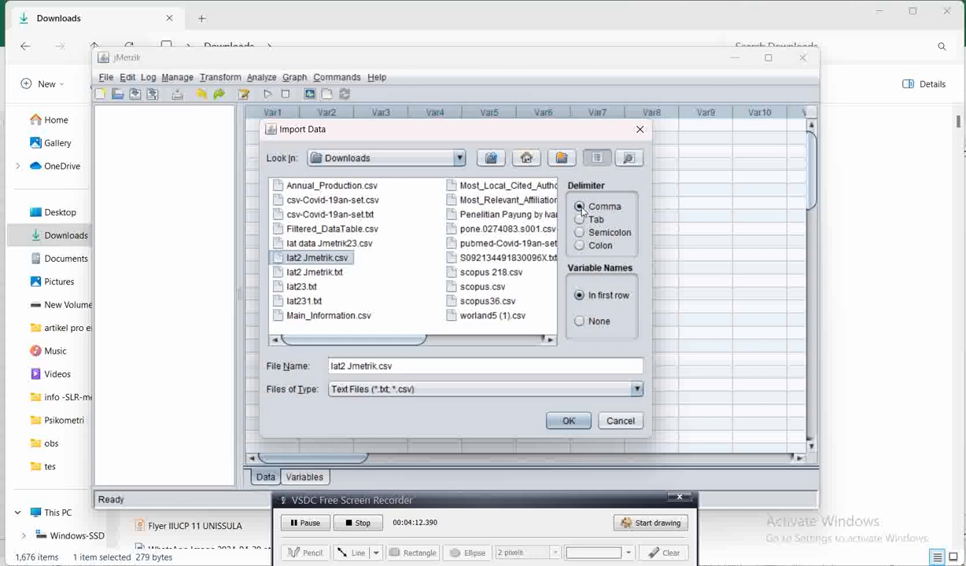
{"action": "left_click", "coordinate": [308, 270]}
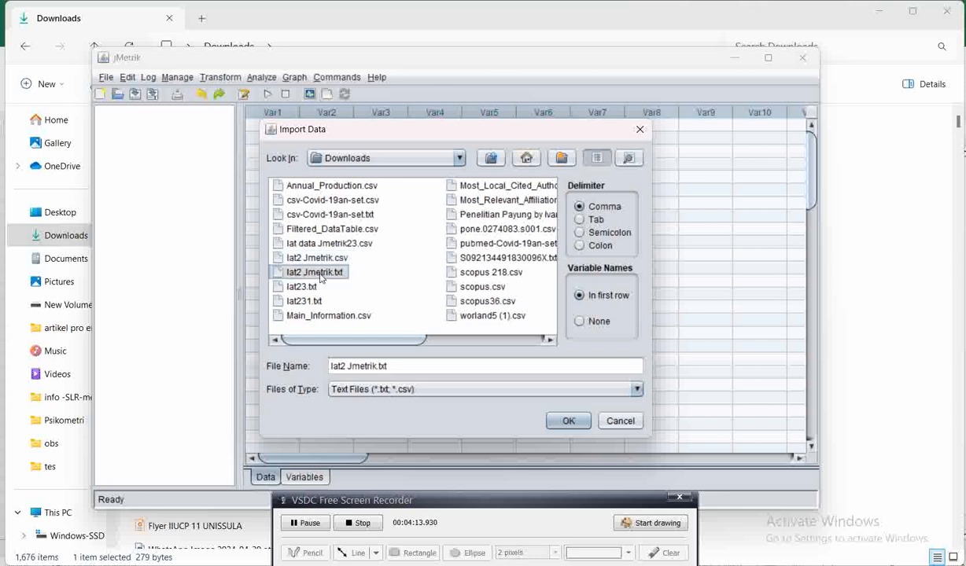
Step: Set the delimiter to Tab, keep variable names in the first row, and confirm the data file choice
{"action": "left_click", "coordinate": [580, 220]}
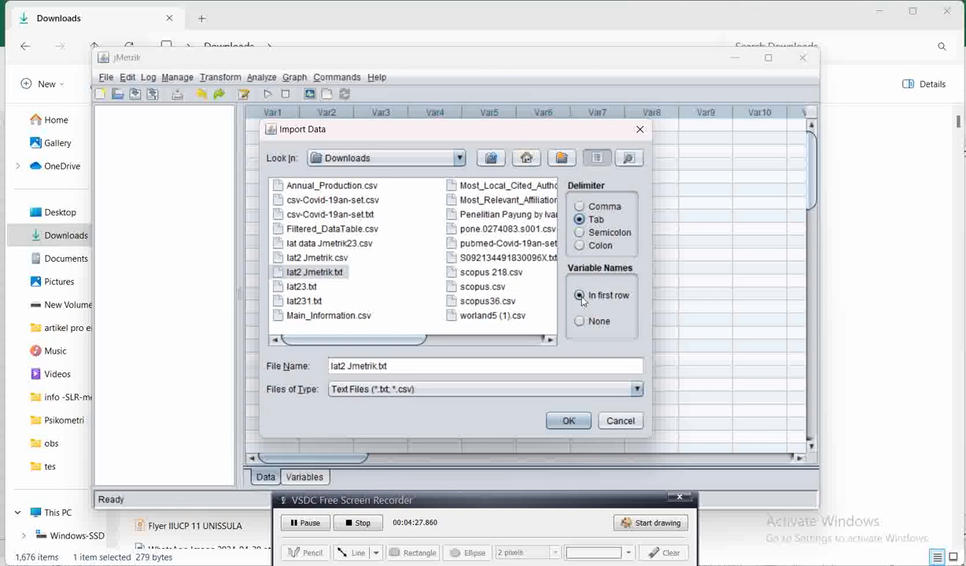
{"action": "left_click", "coordinate": [579, 319]}
{"action": "left_click", "coordinate": [579, 296]}
{"action": "left_click", "coordinate": [568, 422]}
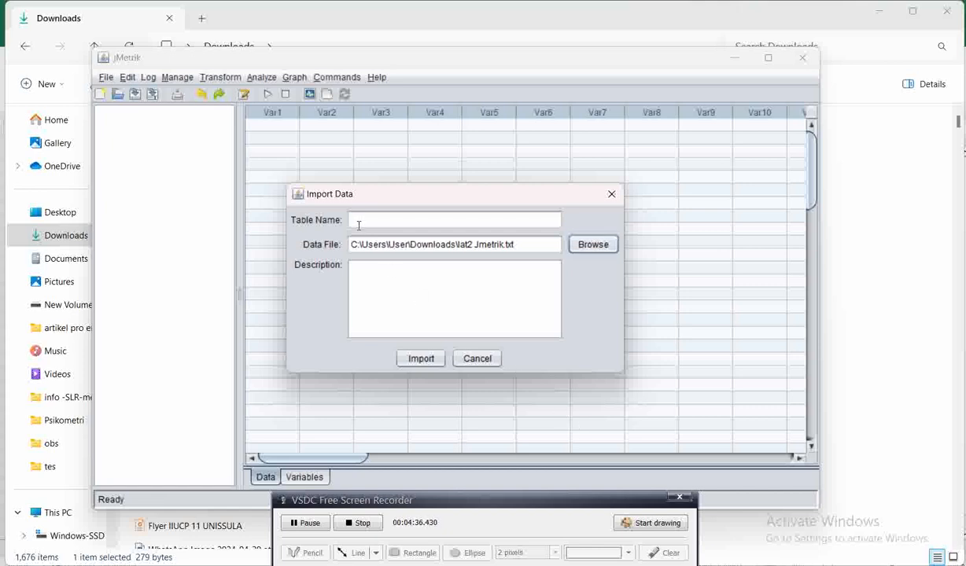
Step: Name the table Psi24, import the data, and open the imported table
{"action": "left_click", "coordinate": [358, 223]}
{"action": "type", "text": "Psi24"}
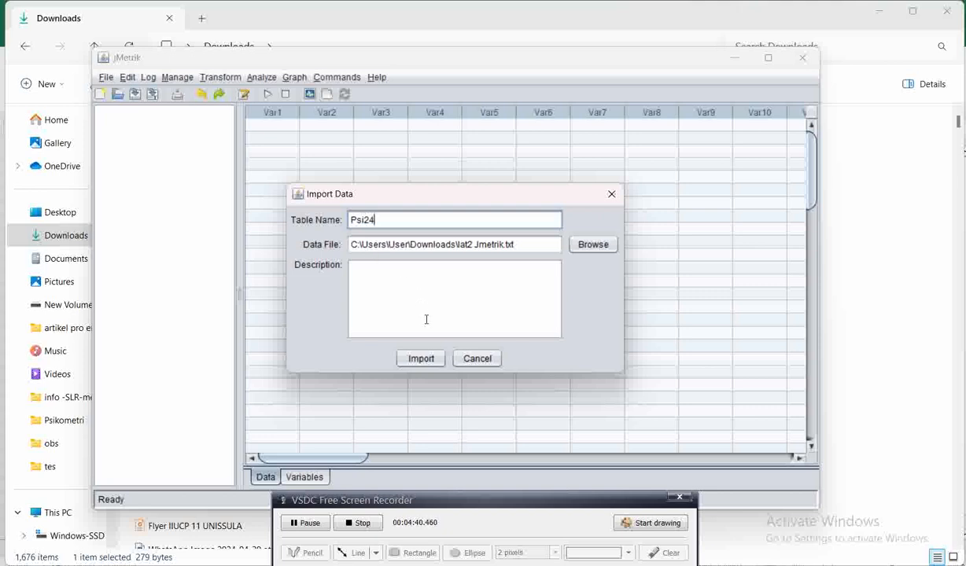
{"action": "left_click", "coordinate": [424, 358]}
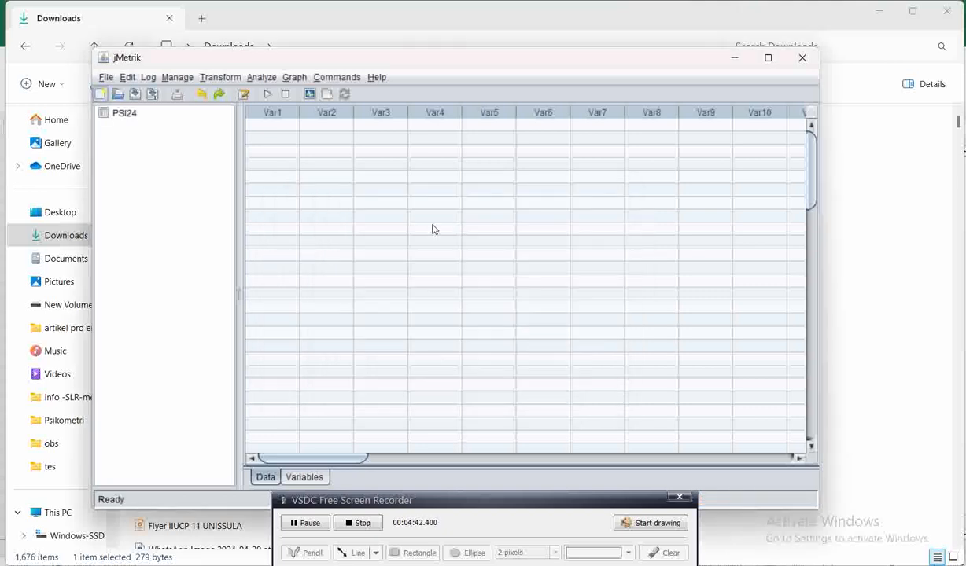
{"action": "left_click", "coordinate": [119, 113]}
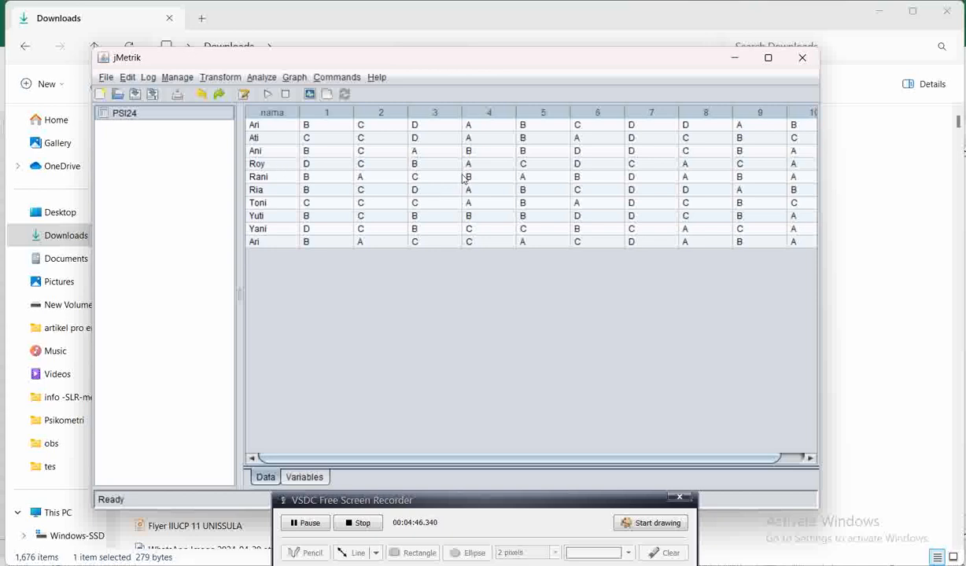